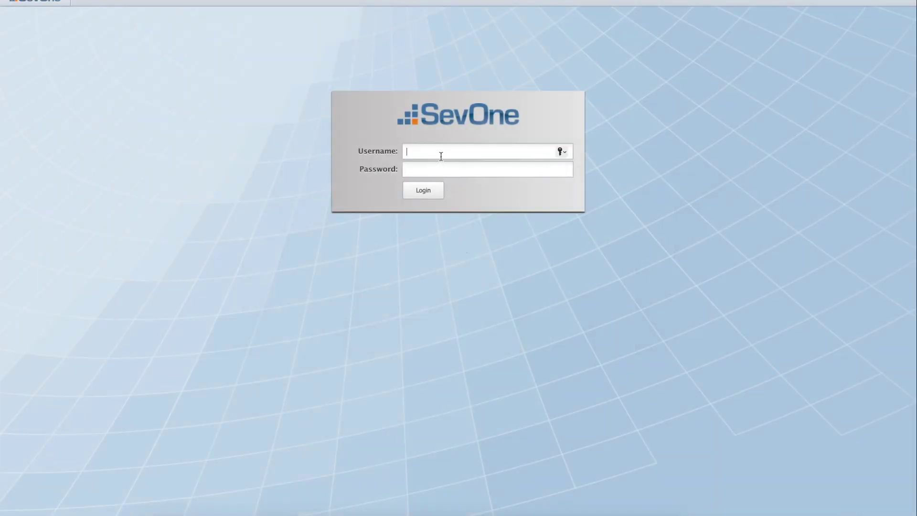
Log in to SevOne NMS with the admin credentials, dismiss admin messages, and start a new device.
type("admin")
key("Tab")
type("SevOne")
left_click(420, 191)
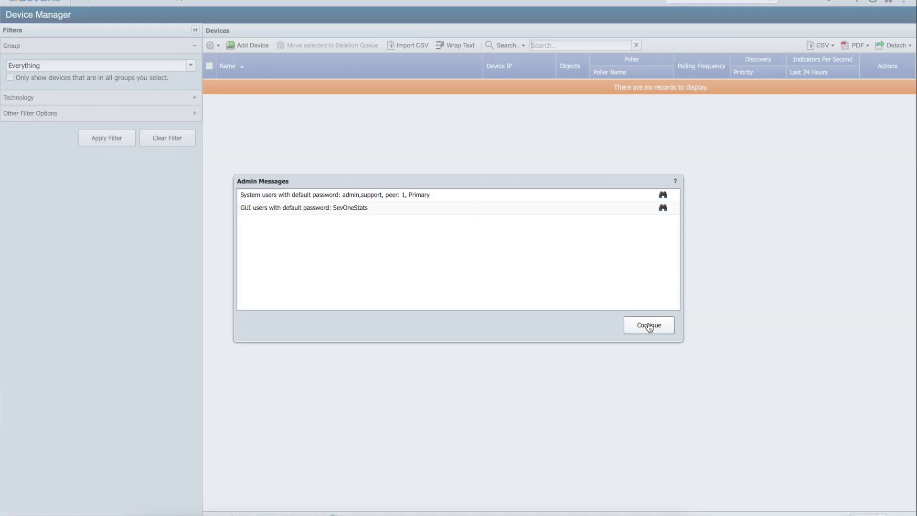
left_click(648, 325)
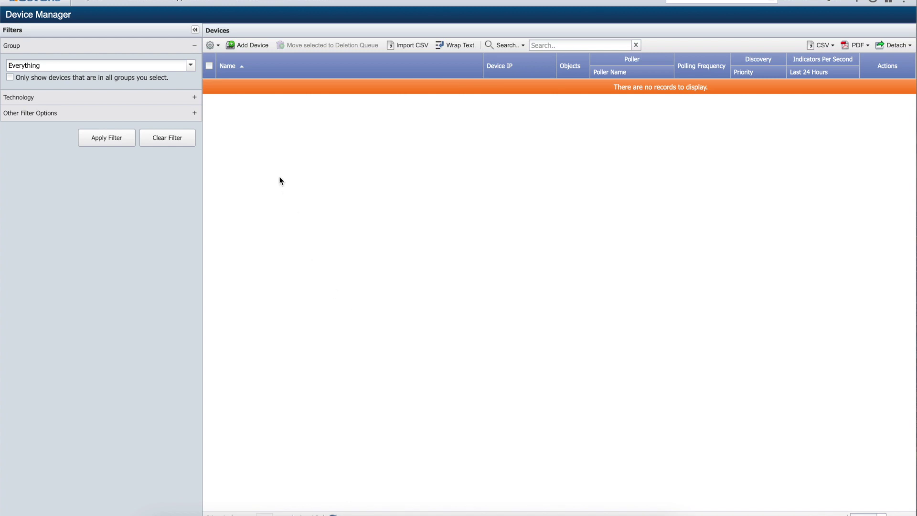
left_click(254, 45)
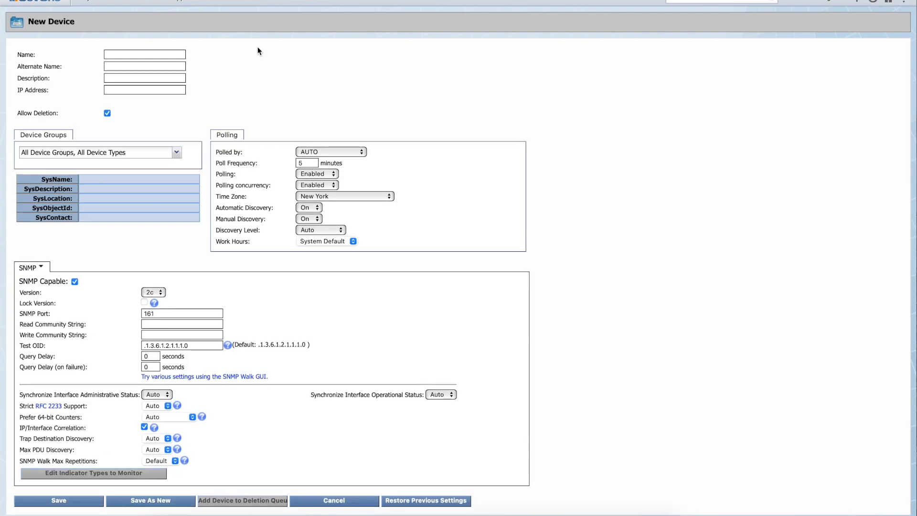
Name the new device FortiManager with IP address 172.21.58.138.
left_click(165, 54)
type("FortiManager")
left_click(155, 91)
type("172.21.58.138")
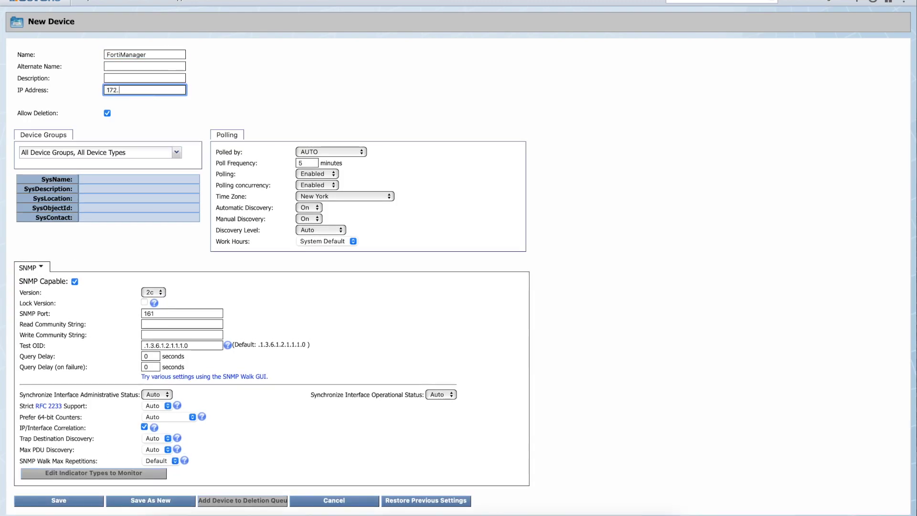
left_click(253, 104)
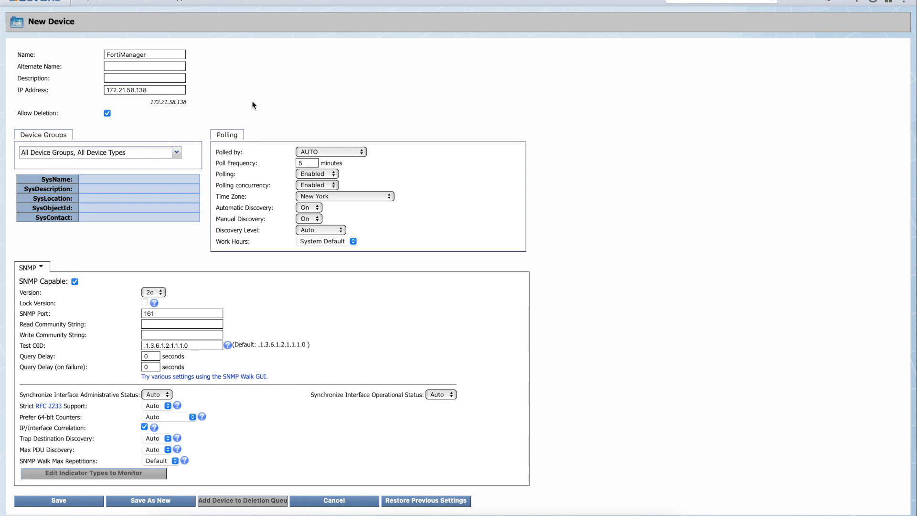
left_click(41, 269)
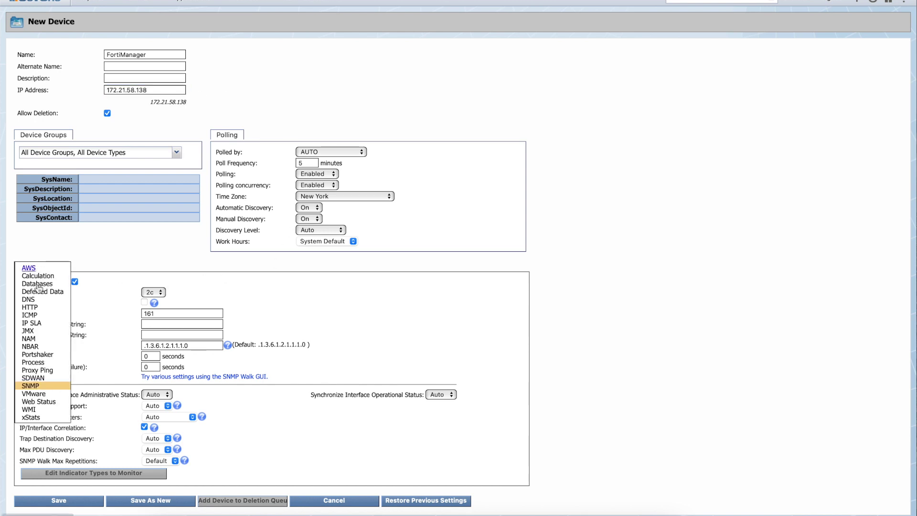
left_click(38, 379)
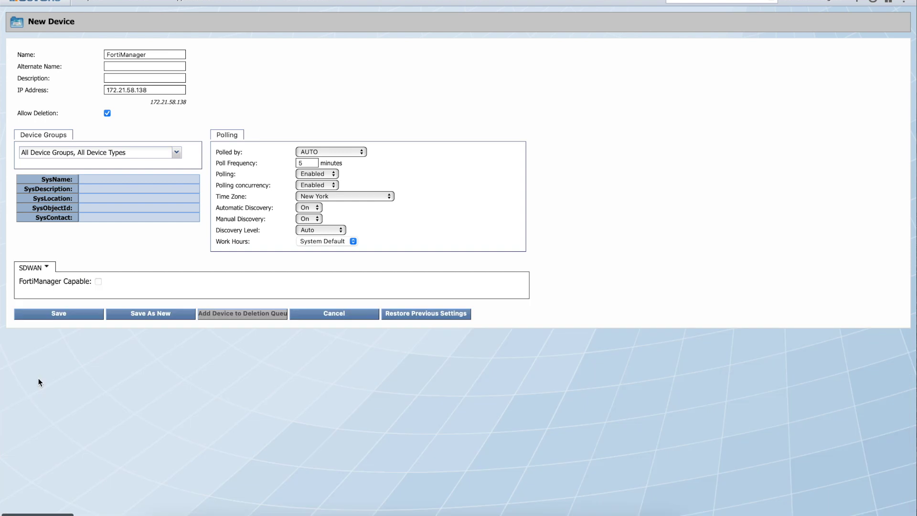
left_click(98, 282)
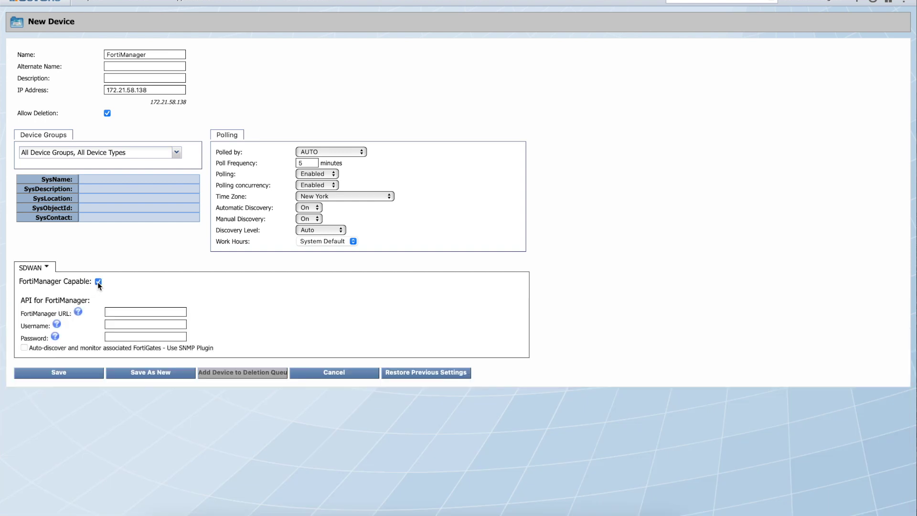
left_click(127, 311)
type("http://172.21.58.138")
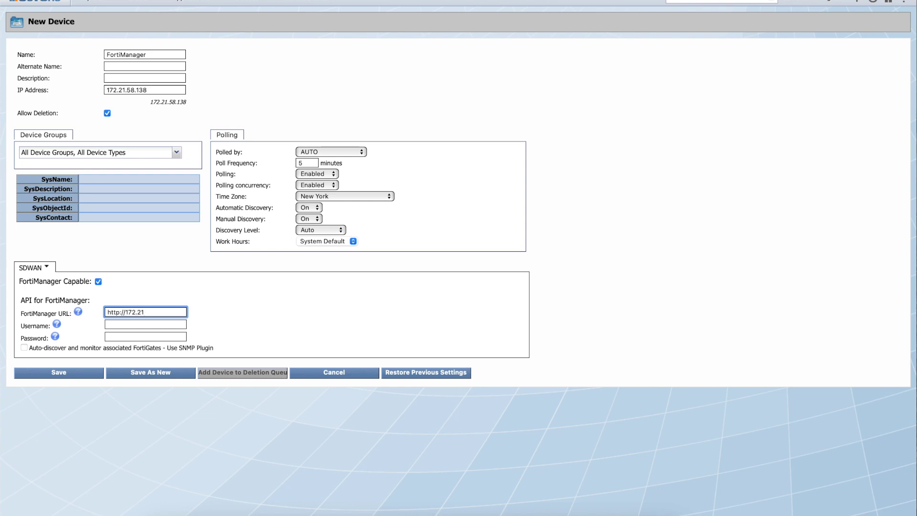
left_click(128, 326)
type("developer")
key("Tab")
key("Return")
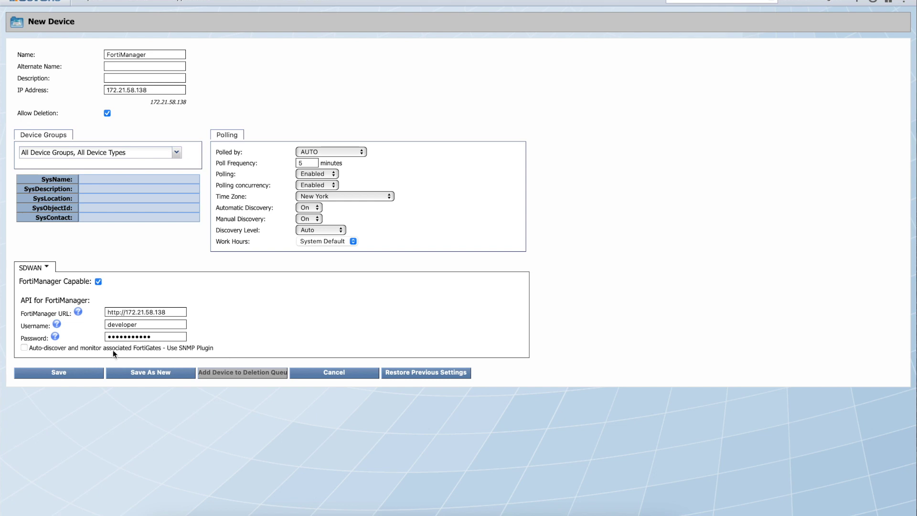
left_click(24, 348)
Set the SNMP plugin to version 3 and enter the SNMP username and password.
left_click(42, 269)
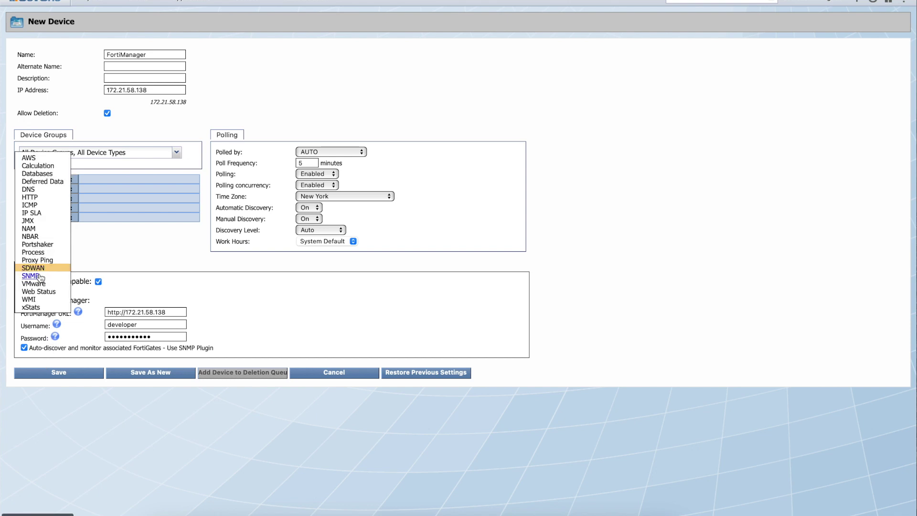
left_click(37, 276)
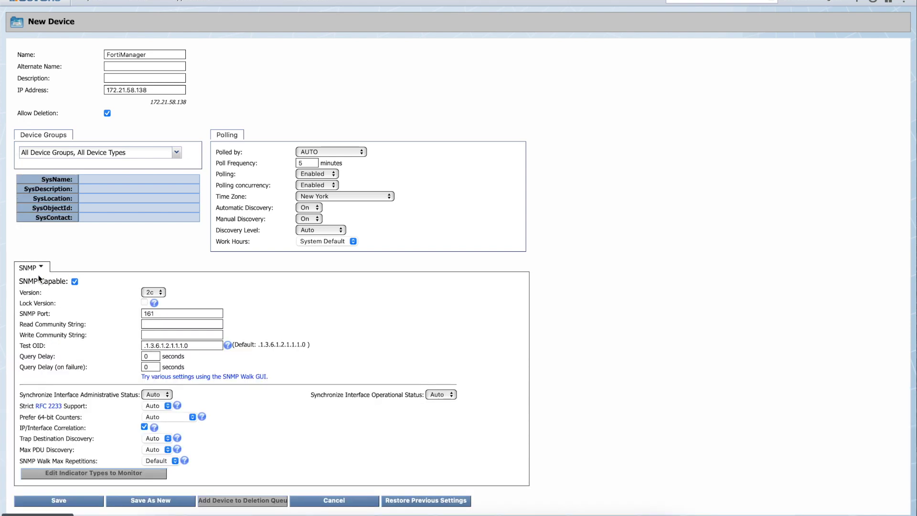
left_click(159, 291)
left_click(151, 303)
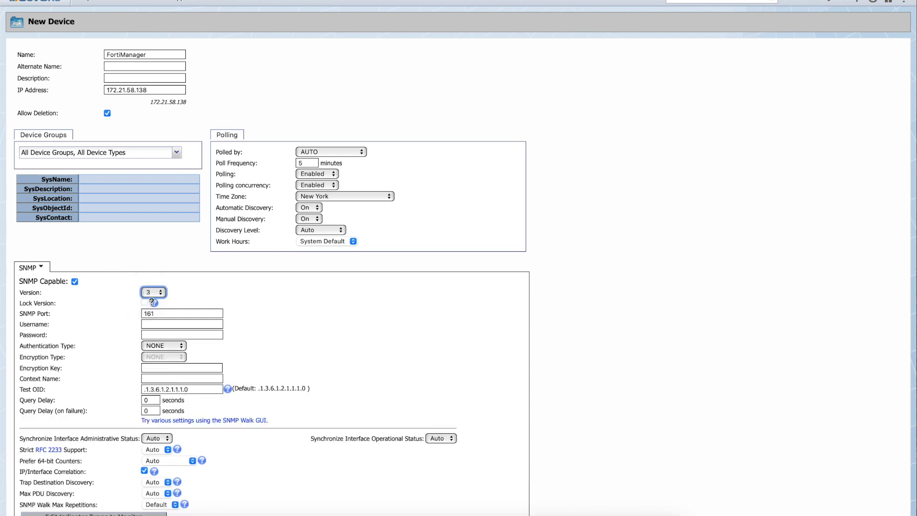
left_click(174, 324)
type("developer")
left_click(174, 334)
type("••••••••••••")
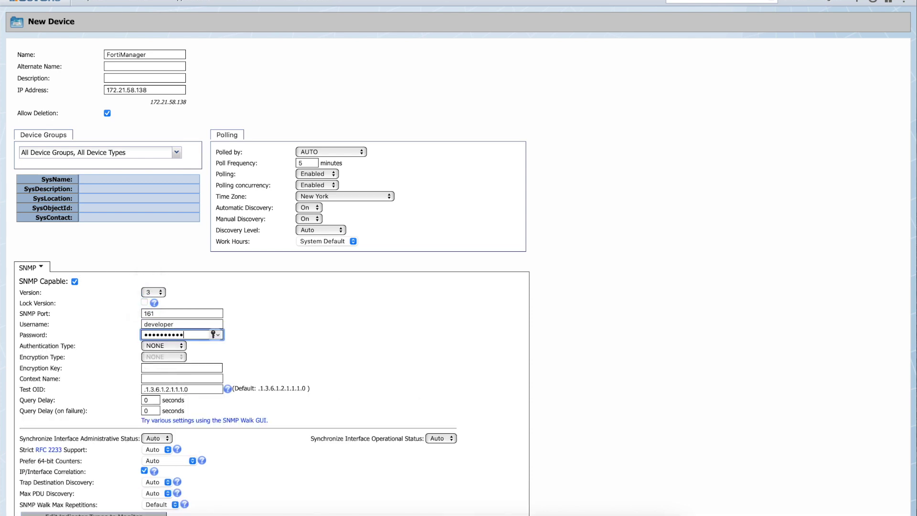
Choose SHA-256 authentication, AES256 encryption with key, context Fortinet, and save as new device.
left_click(168, 346)
left_click(160, 390)
left_click(164, 356)
left_click(179, 370)
type("•••••••••••••")
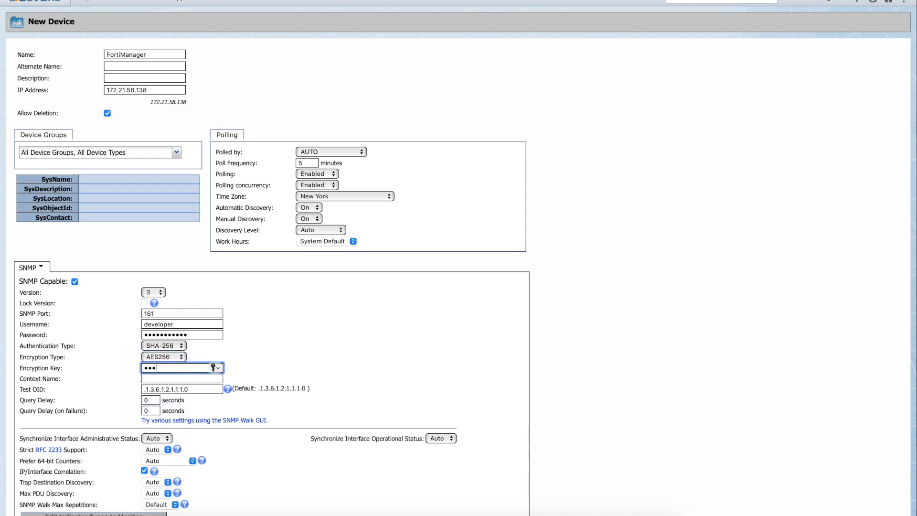
left_click(180, 376)
type("Fortinet")
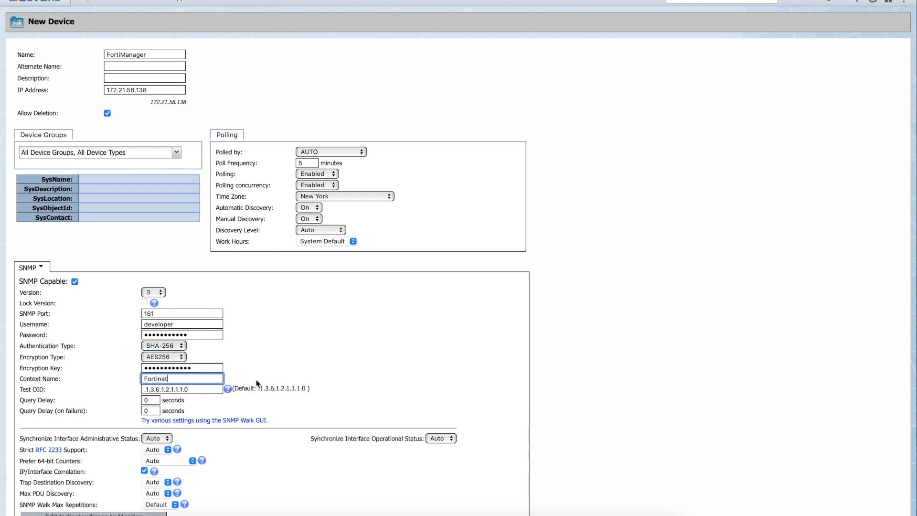
left_click(290, 364)
scroll(365, 340, "down", 1)
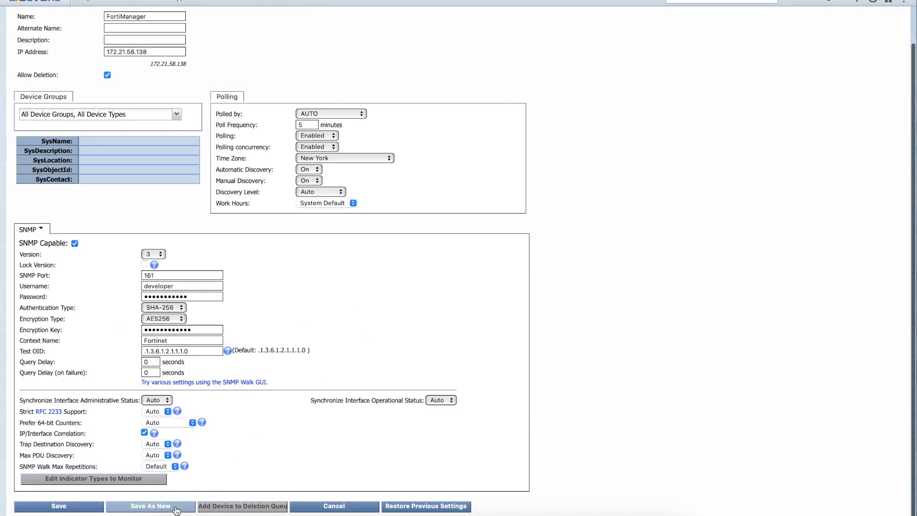
left_click(184, 506)
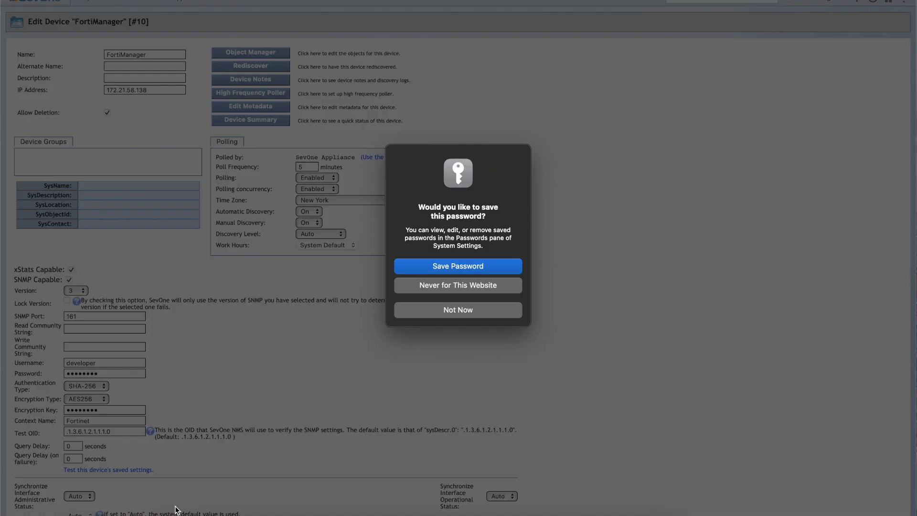
Decline the browser password prompt and refresh Device Manager to list FortiManager and discovered FortiGates.
left_click(424, 310)
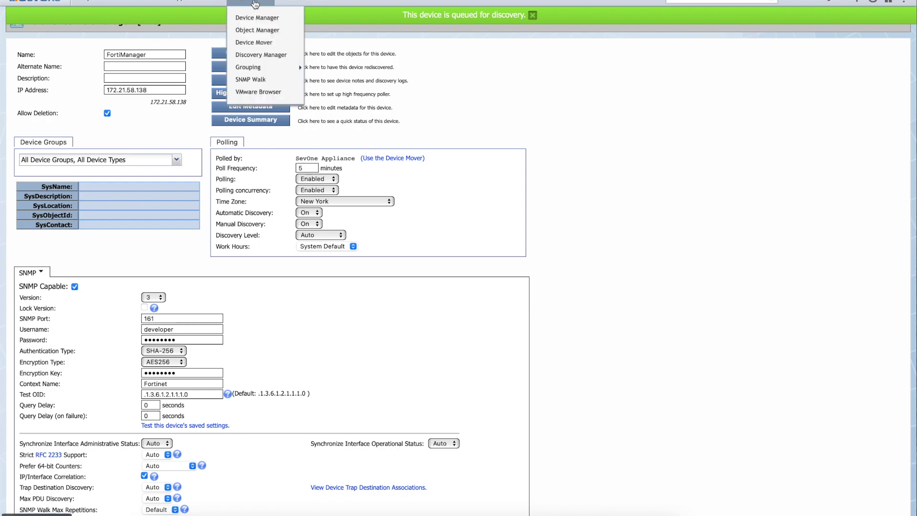
left_click(253, 16)
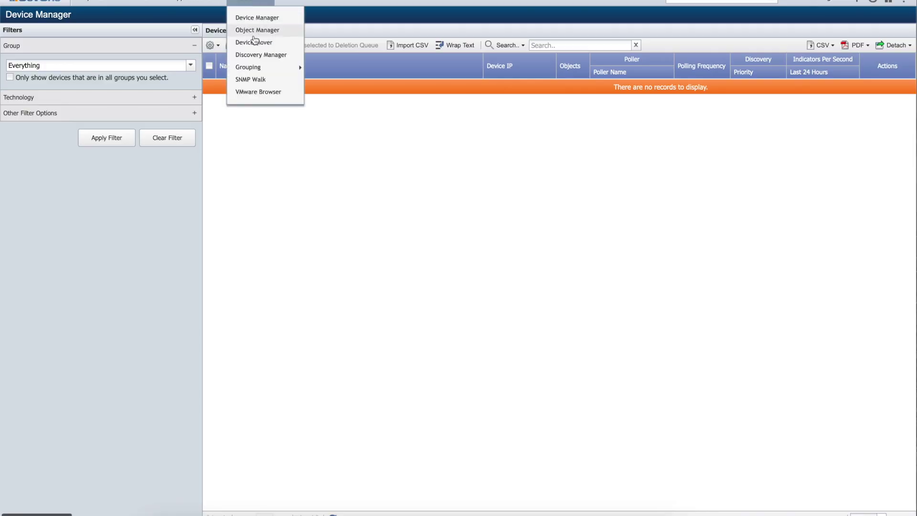
left_click(252, 54)
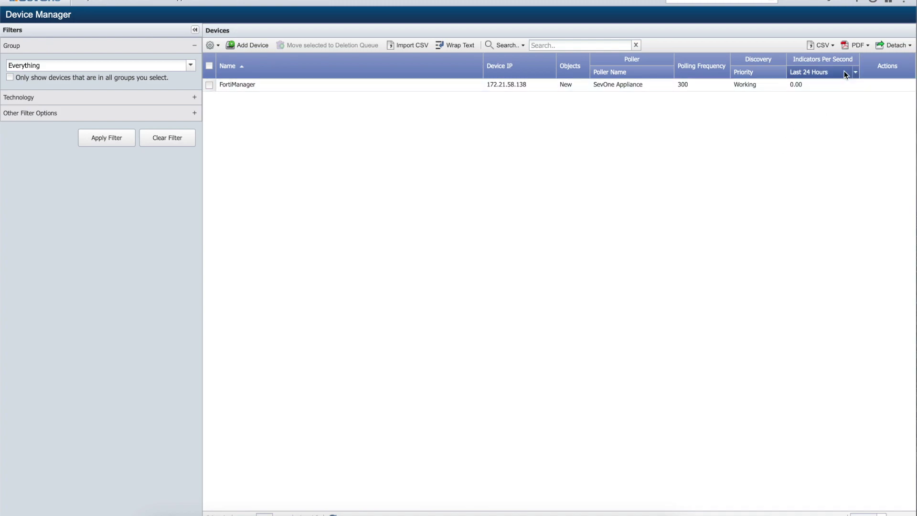
left_click(873, 3)
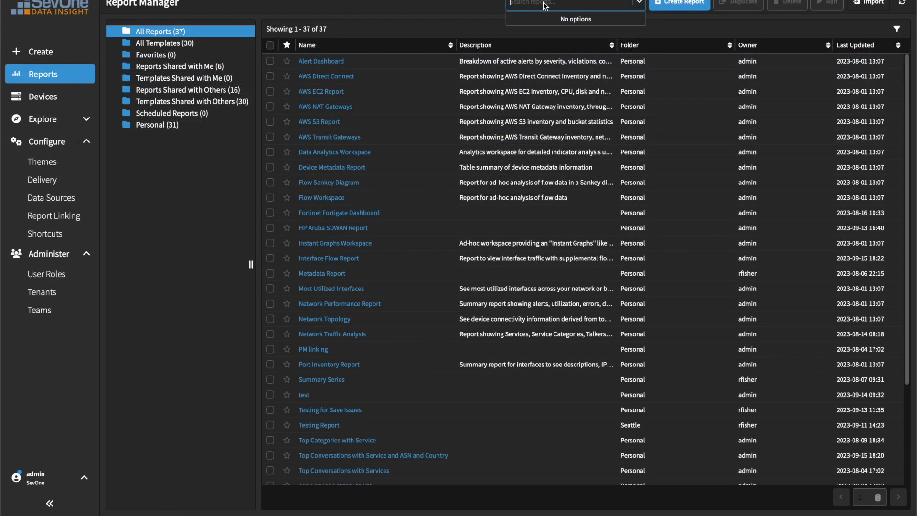
Search Report Manager for 'fortinet' and open the Fortinet Fortigate Dashboard report.
type("fortinet")
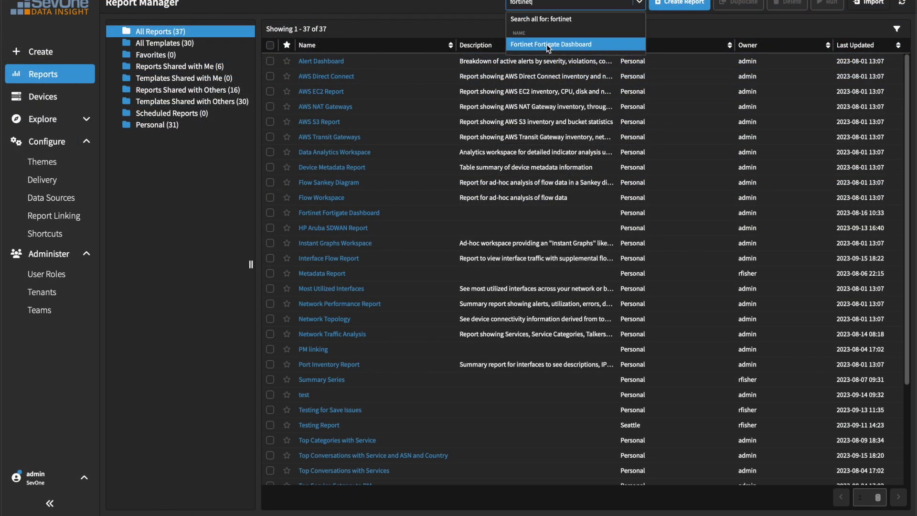
left_click(546, 44)
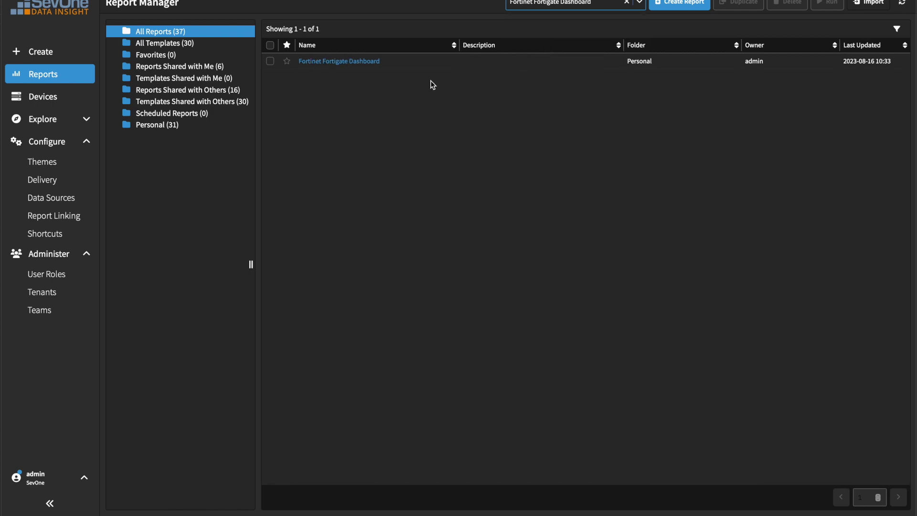
left_click(335, 62)
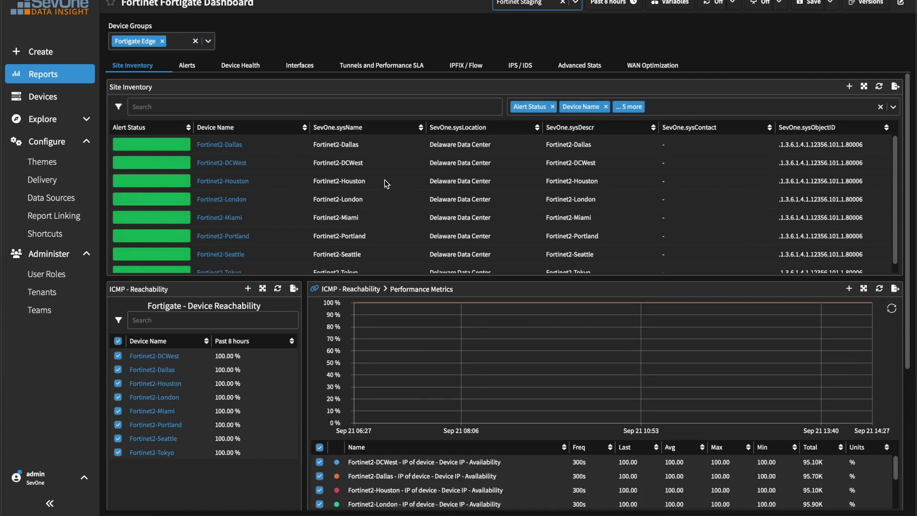
Review the health, throughput, tunnel/SLA, flow, IPS/IDS and advanced tabs, ending on Site Inventory.
left_click(237, 67)
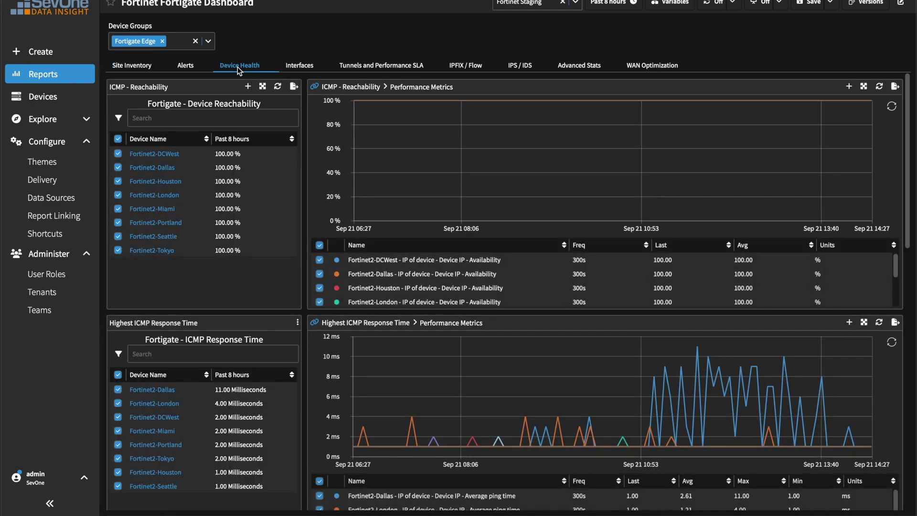
left_click(306, 65)
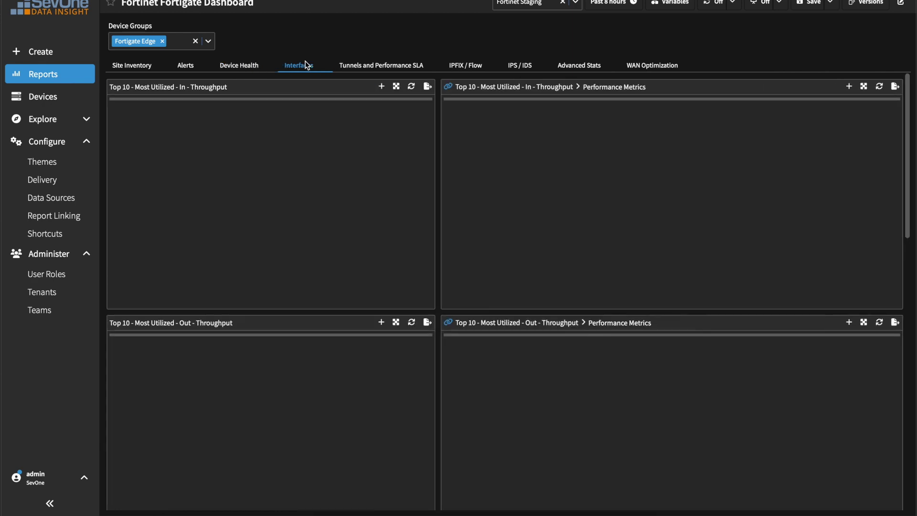
left_click(409, 67)
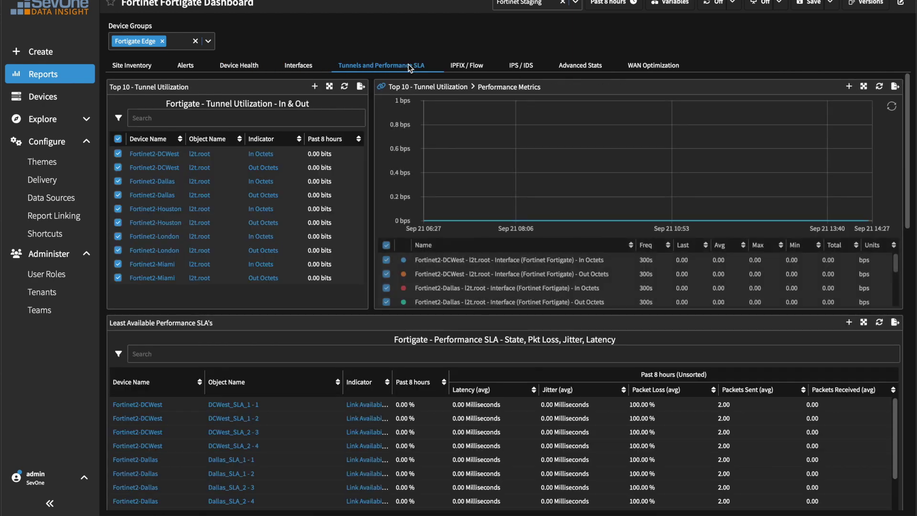
left_click(468, 65)
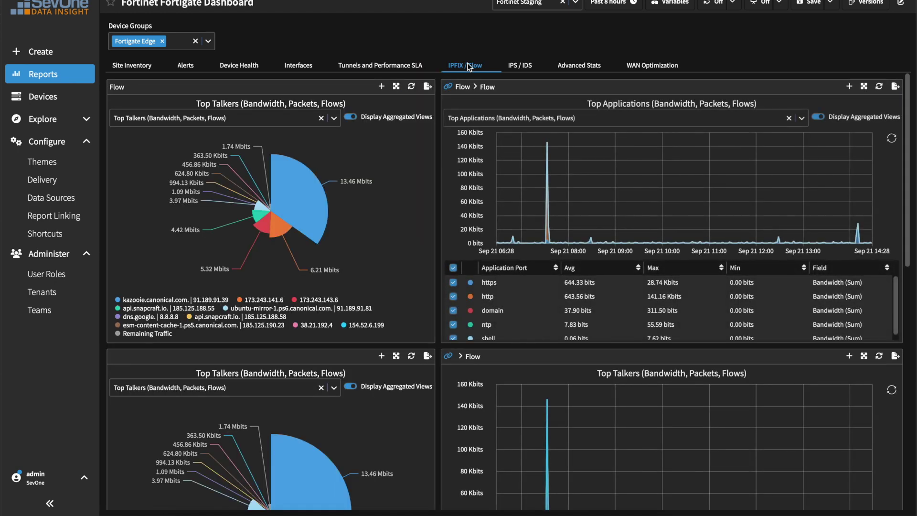
left_click(525, 65)
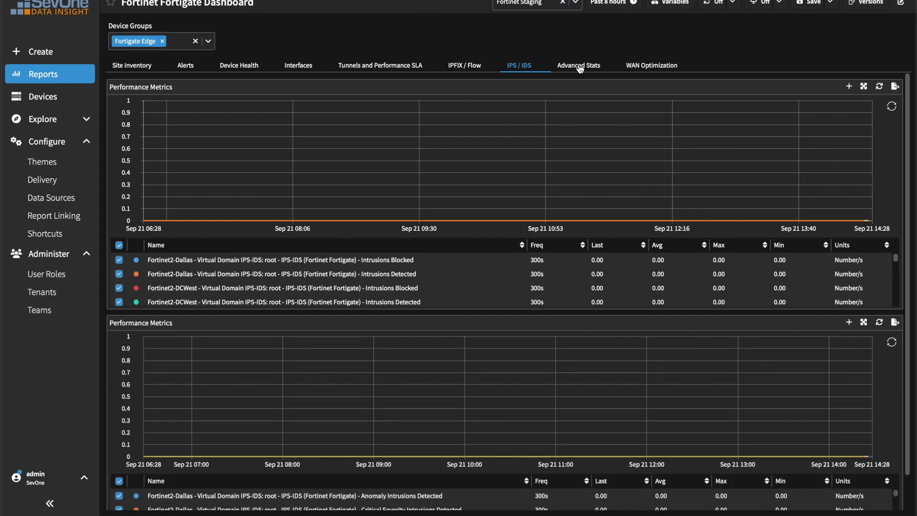
left_click(579, 68)
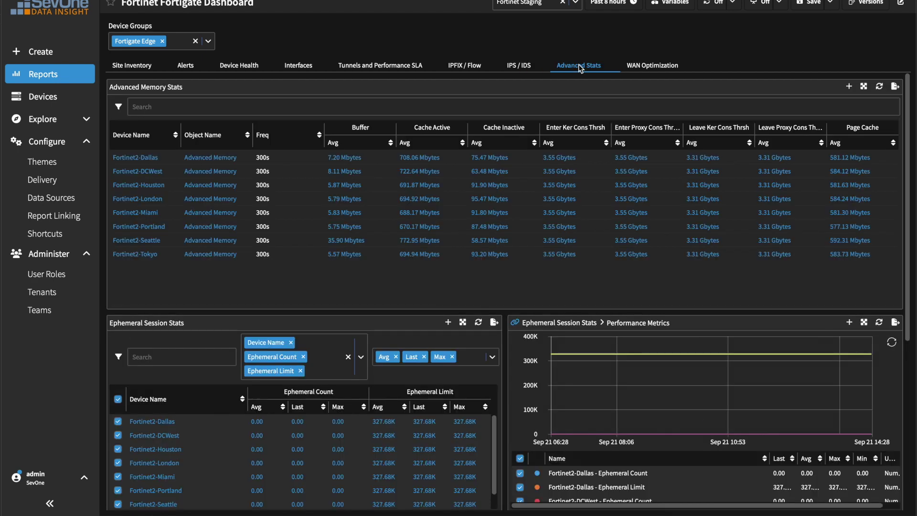
left_click(141, 68)
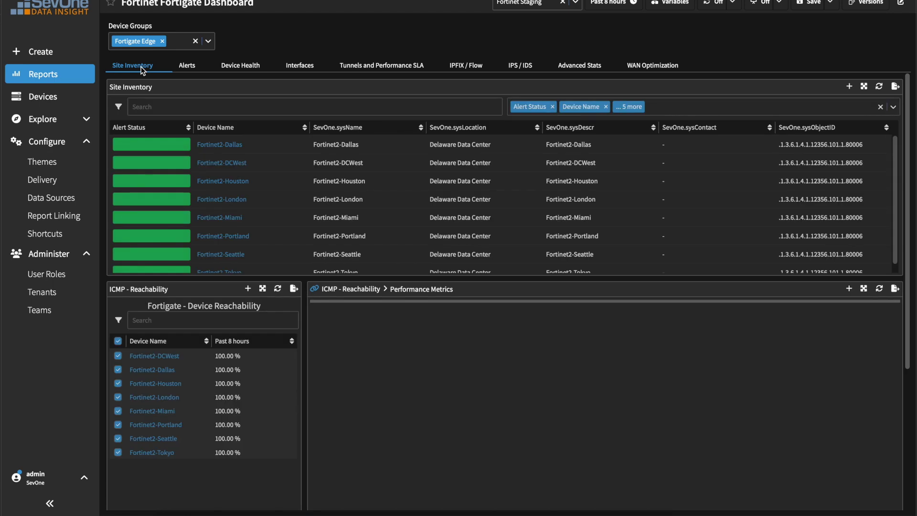
left_click(223, 145)
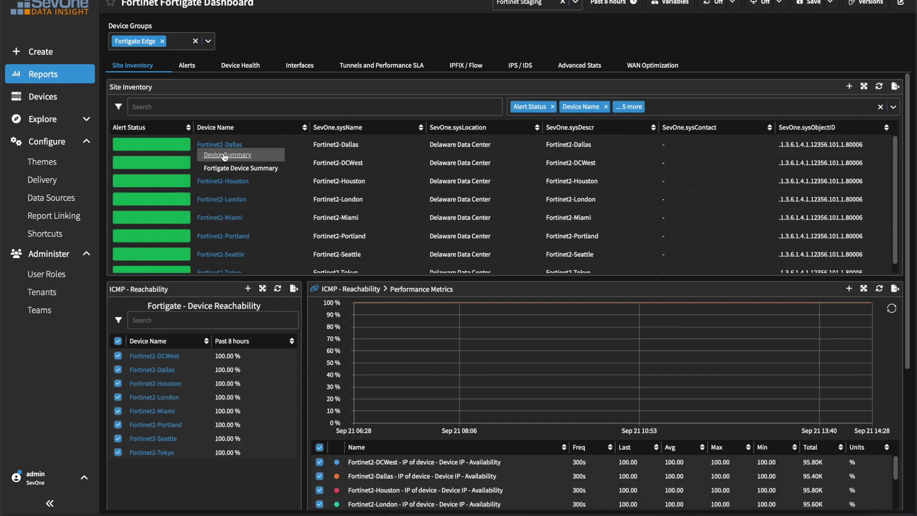
left_click(225, 155)
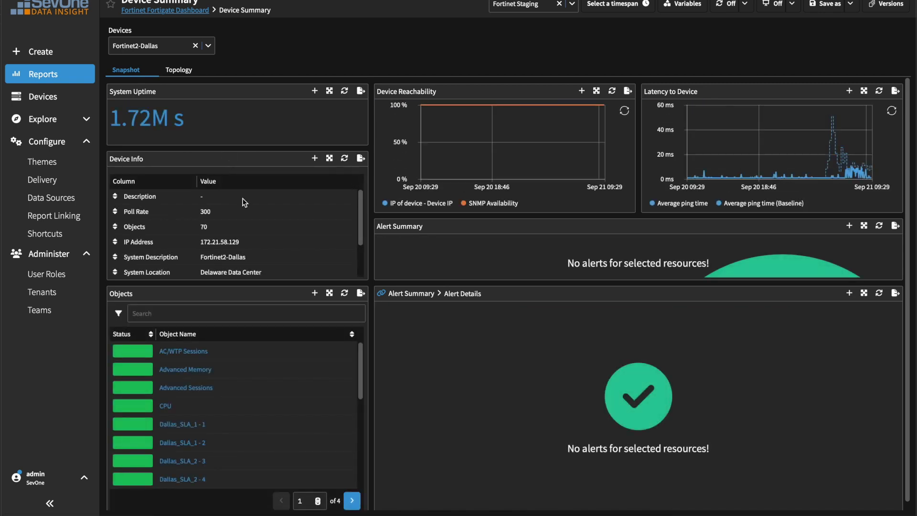
mouse_move(360, 353)
left_mouse_down()
mouse_move(356, 431)
mouse_move(360, 344)
left_mouse_up()
left_click(180, 70)
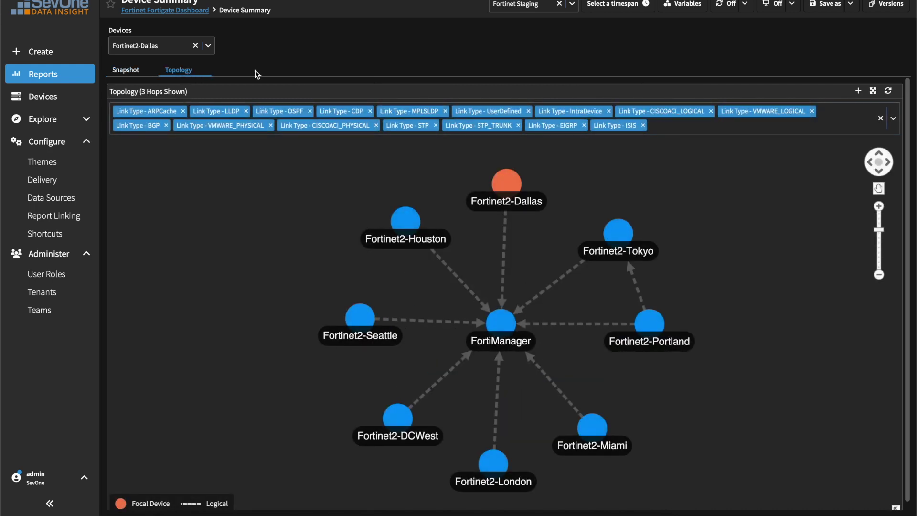
left_click(134, 71)
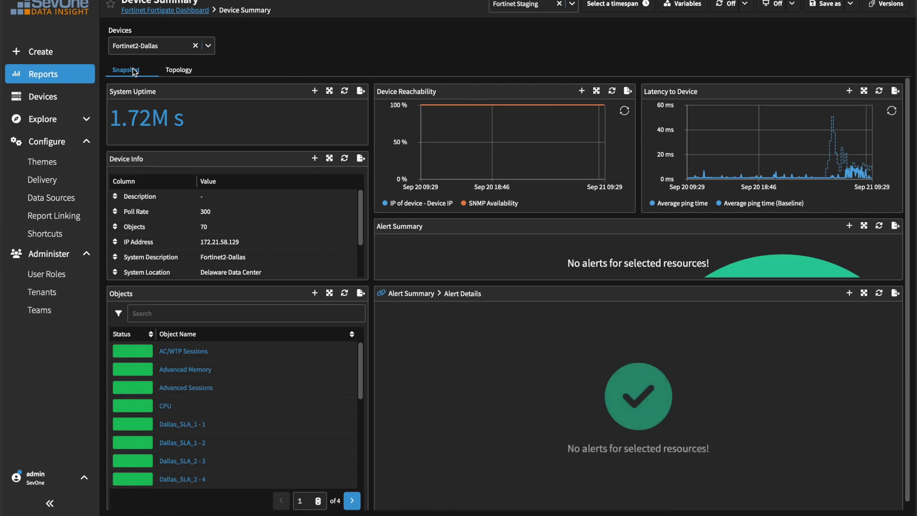
left_click(204, 11)
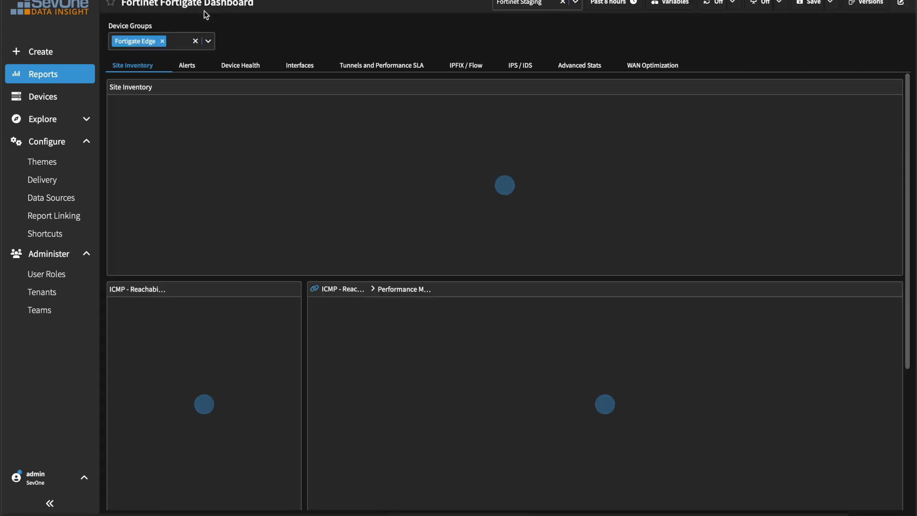
Drill down to the Fortigate Device Summary for Fortinet2-Dallas and view its network metrics.
left_click(216, 146)
left_click(221, 169)
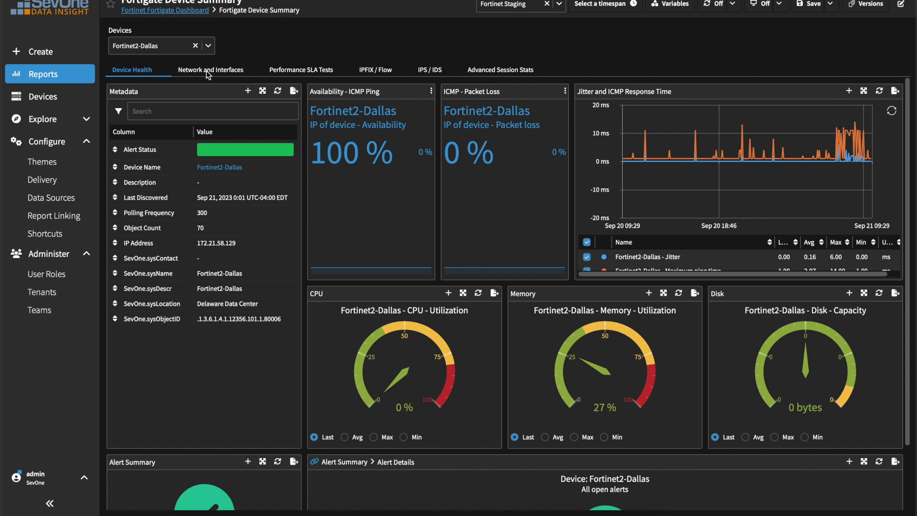
left_click(207, 71)
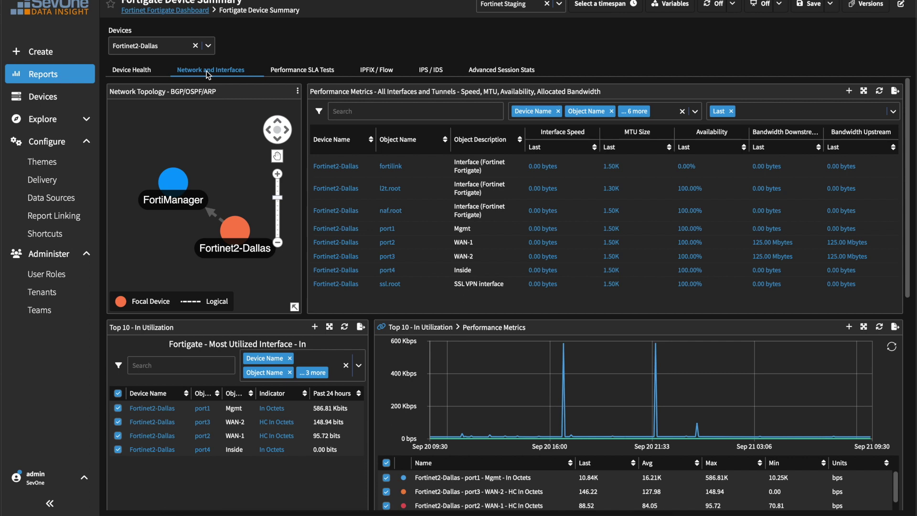
Check the Dallas_SLA_1 - 1 SLA test report, then the flow and IPS / IDS tabs.
left_click(300, 71)
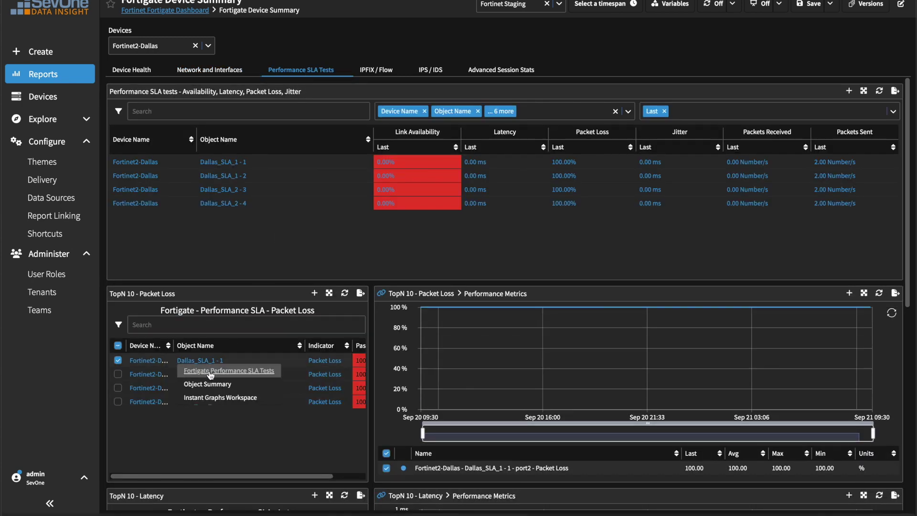
left_click(212, 374)
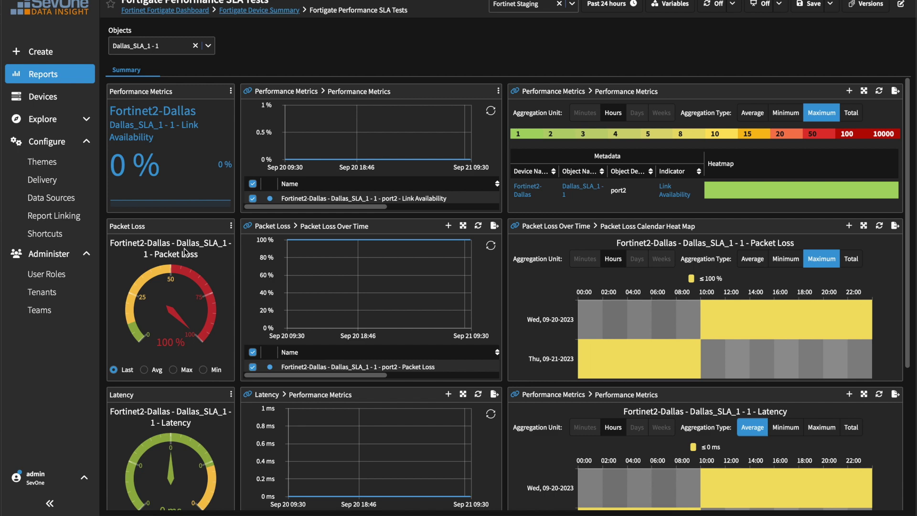
left_click(262, 11)
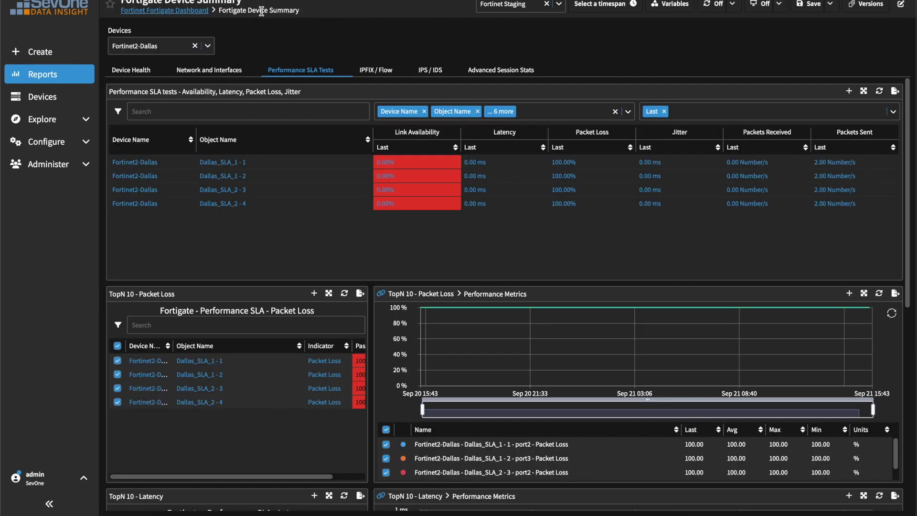
left_click(368, 71)
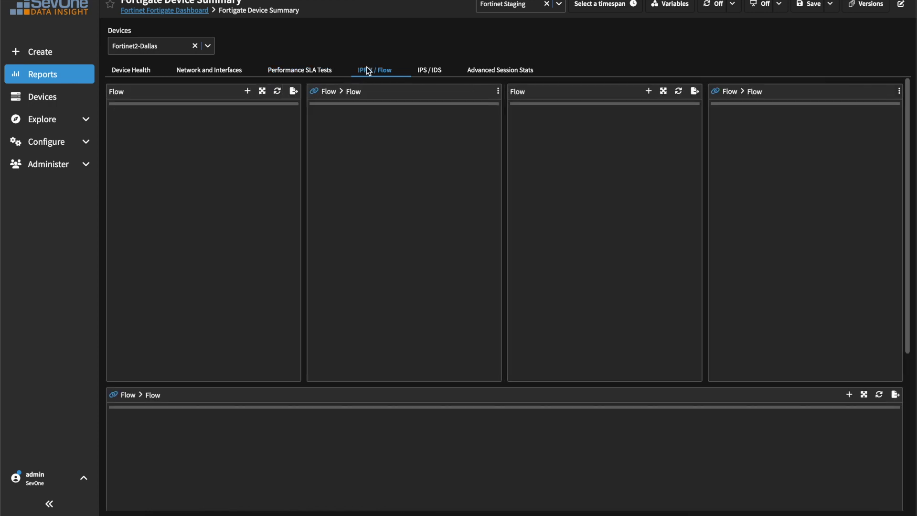
left_click(429, 72)
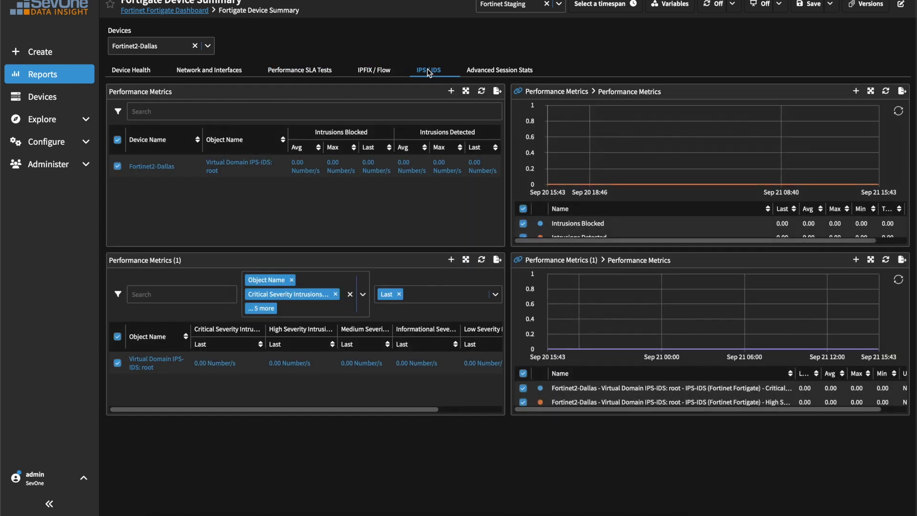